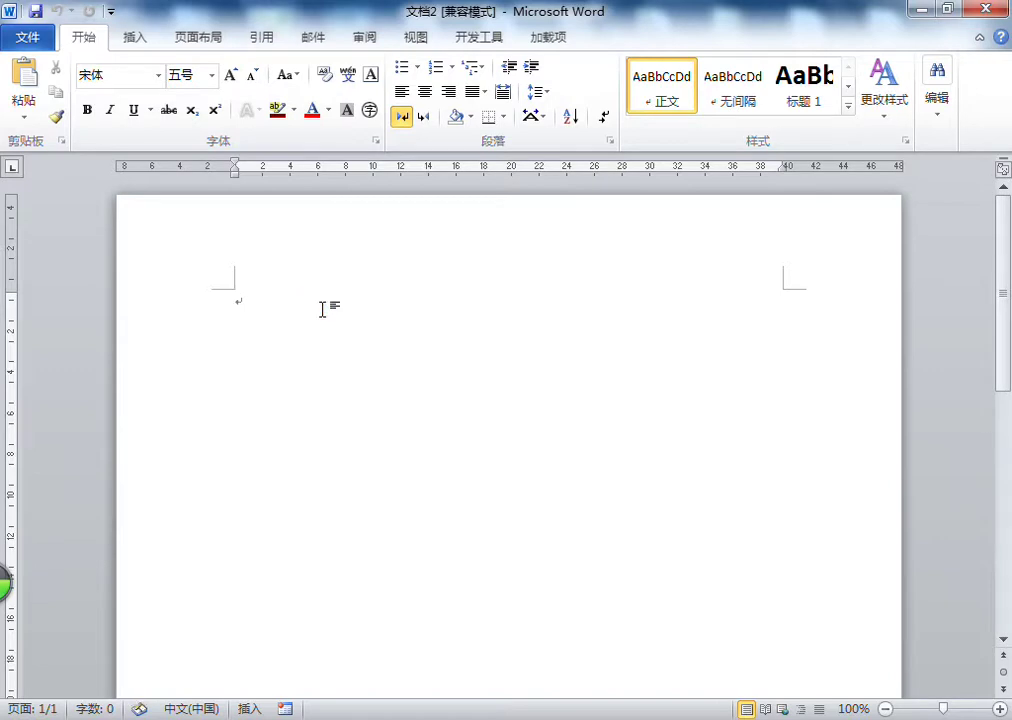
pyautogui.scroll(-5, 531, 268)
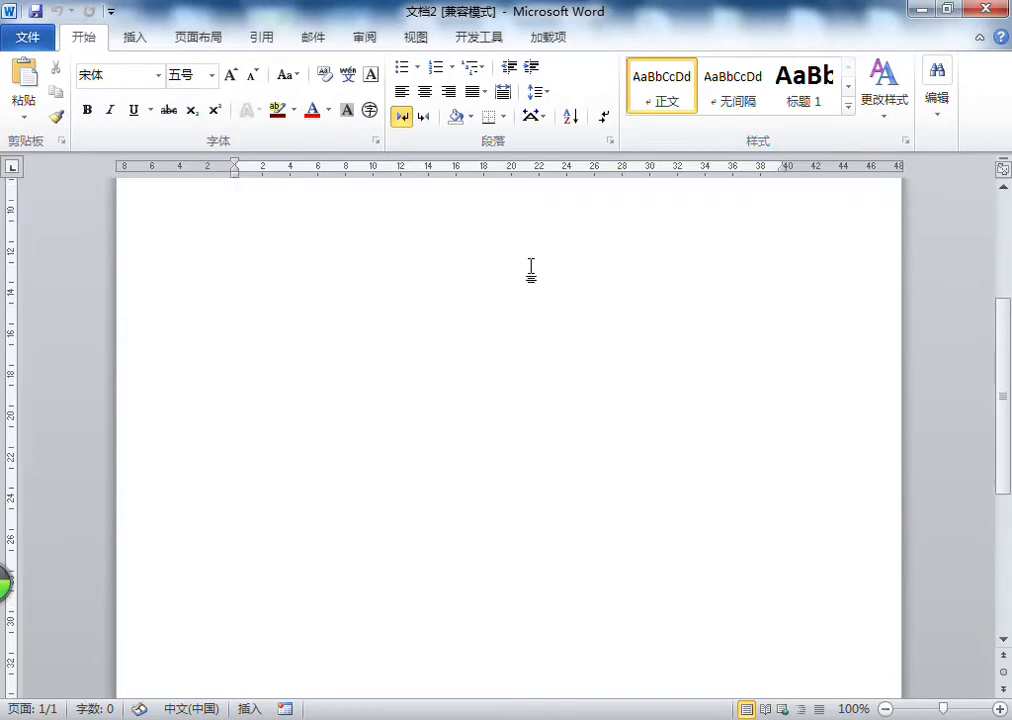
pyautogui.scroll(-6, 531, 268)
pyautogui.click(199, 42)
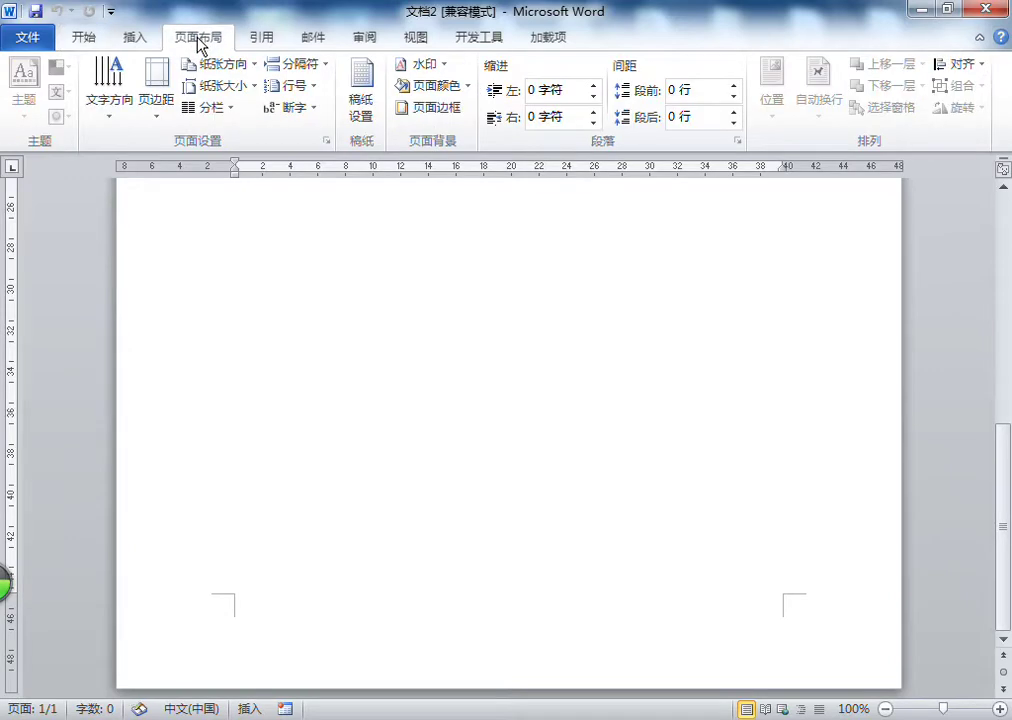
pyautogui.scroll(11, 370, 258)
pyautogui.click(304, 300)
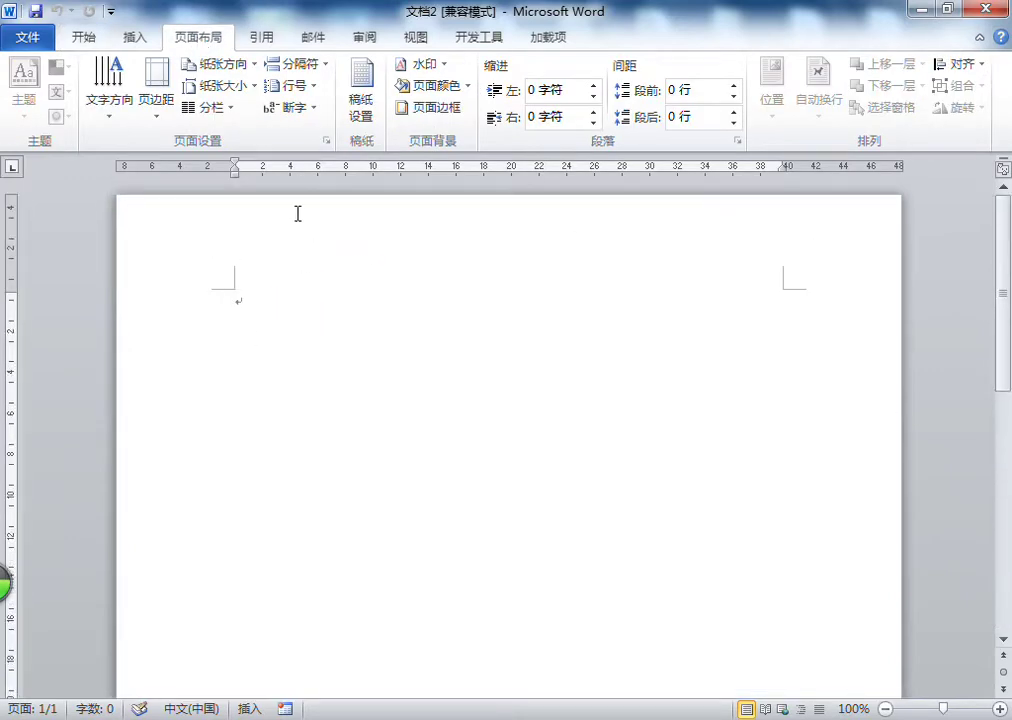
pyautogui.click(311, 330)
pyautogui.click(85, 37)
pyautogui.click(273, 318)
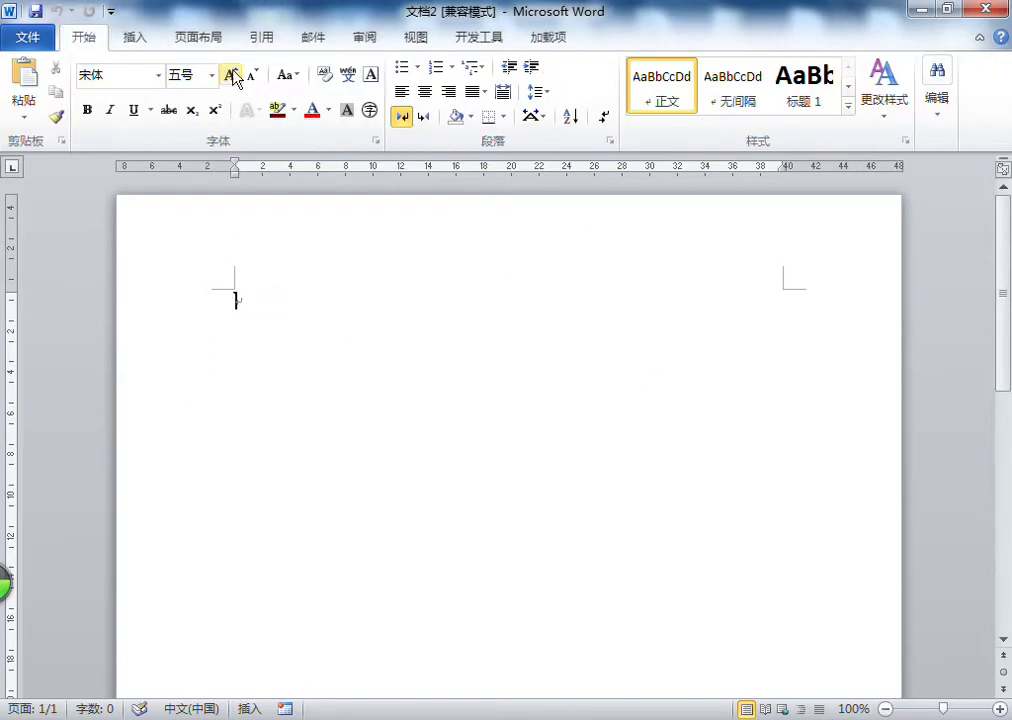
# - Set the page margins to the narrow preset (窄), 1.27 cm on all sides
pyautogui.click(192, 38)
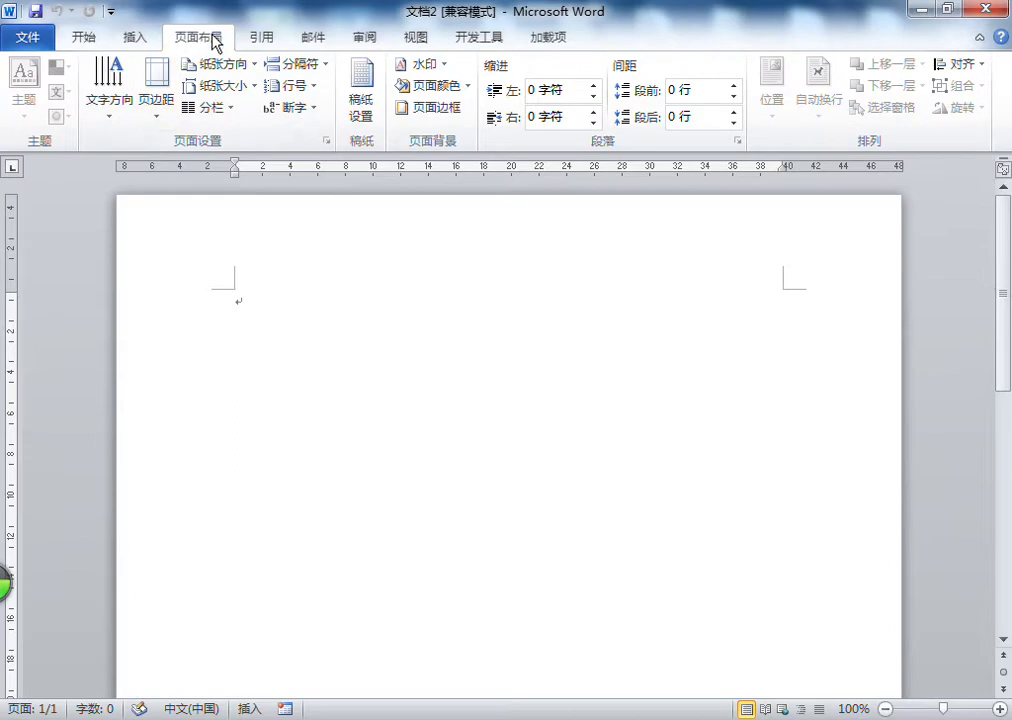
pyautogui.click(155, 119)
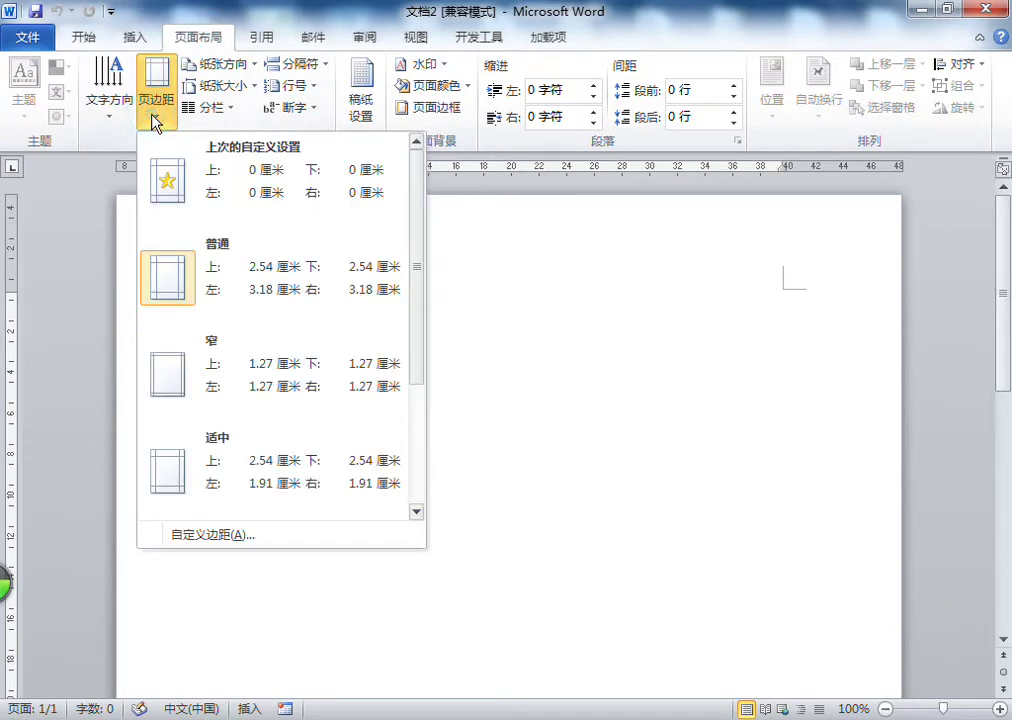
pyautogui.click(325, 387)
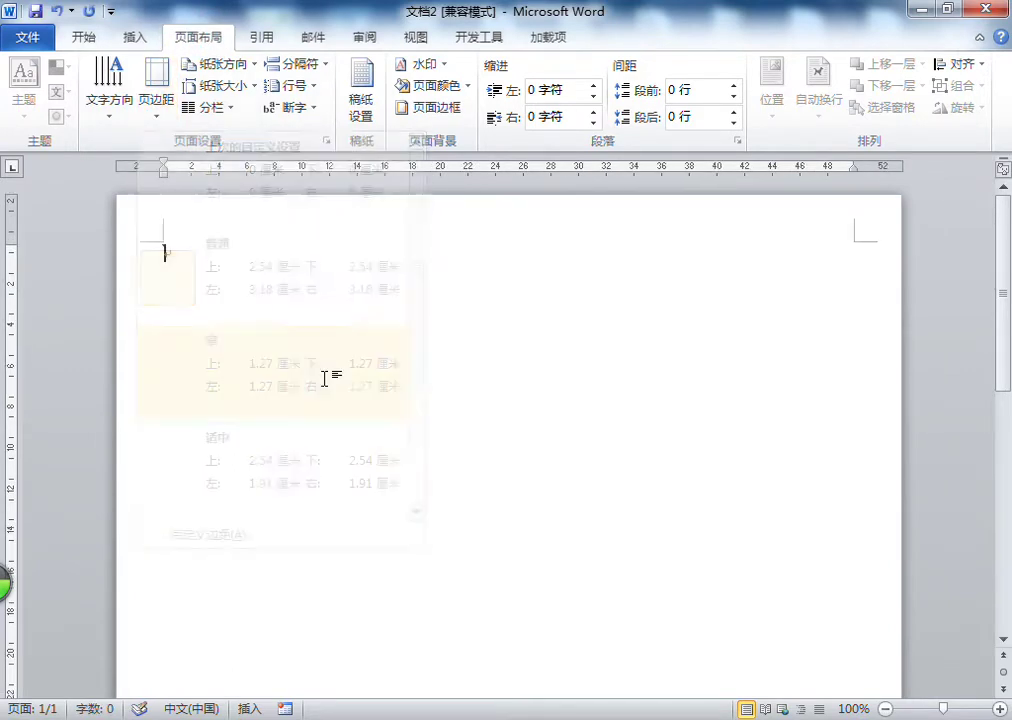
# - Center the first paragraph and set its text direction to right-to-left
pyautogui.click(85, 37)
pyautogui.click(422, 96)
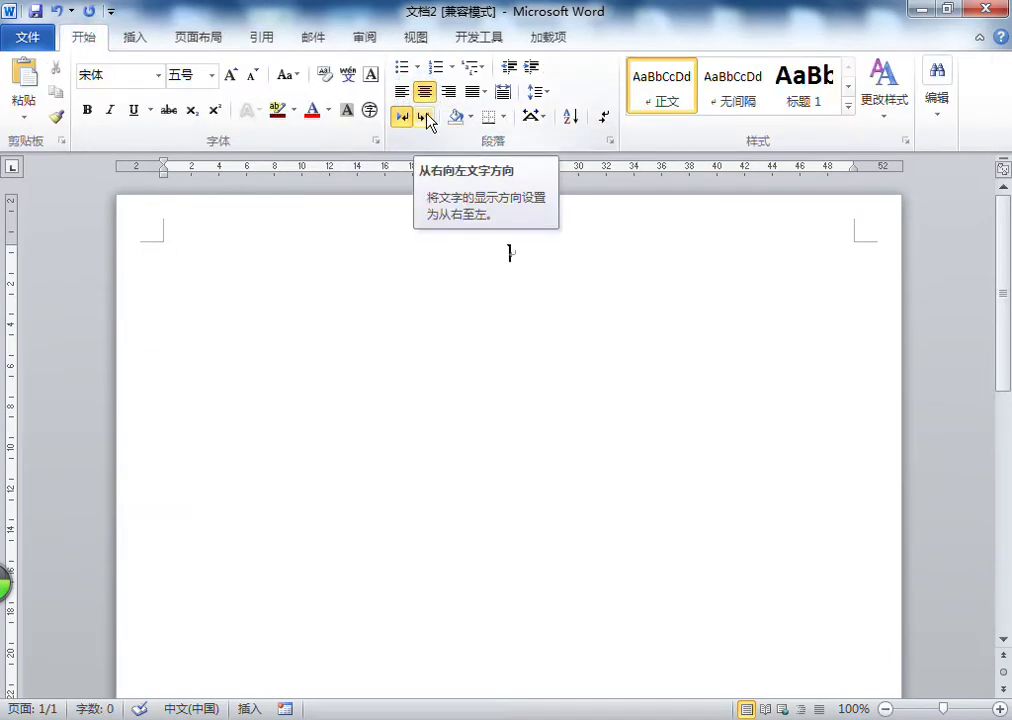
pyautogui.click(428, 120)
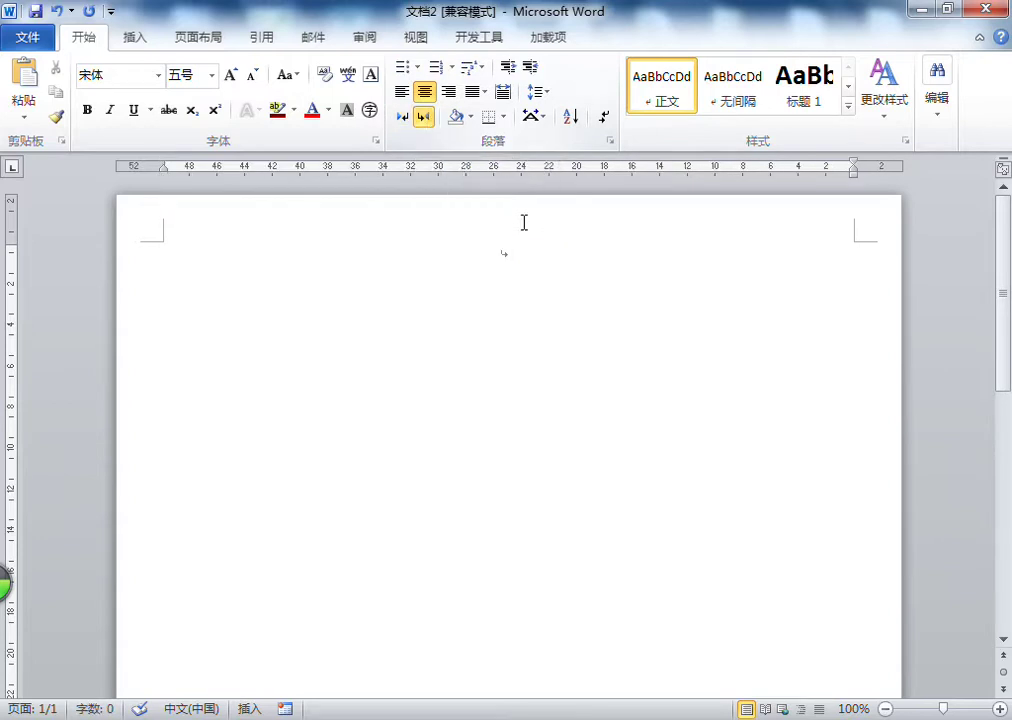
# - Set the font of the empty first line to ALKATIP Basma Tom
pyautogui.click(160, 78)
pyautogui.scroll(10, 205, 217)
pyautogui.scroll(-3, 183, 210)
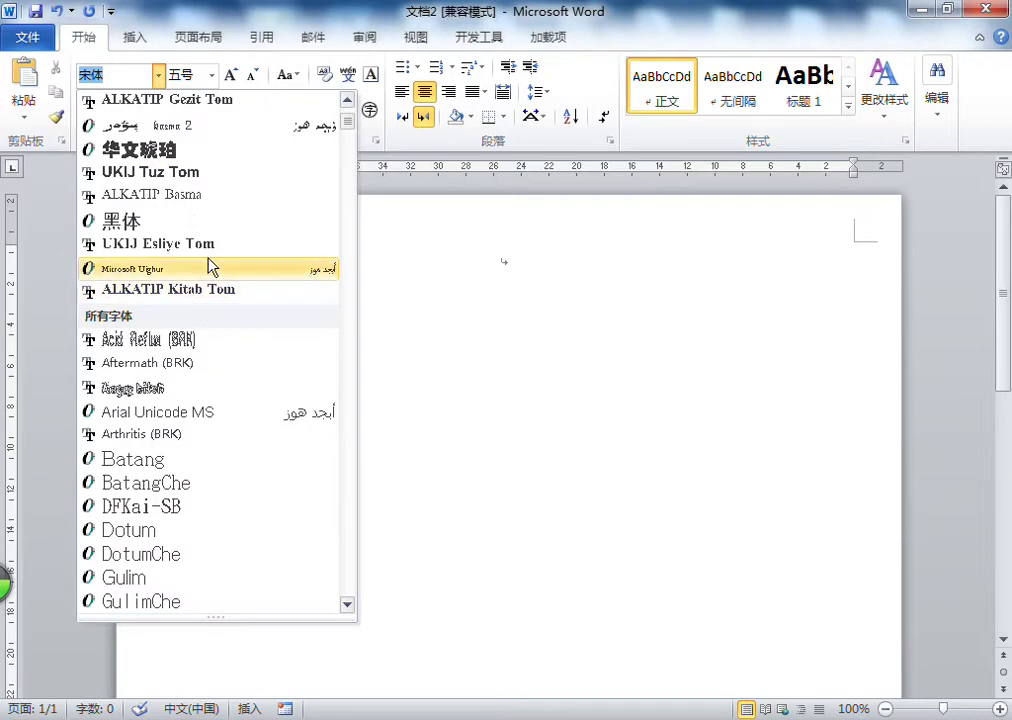
pyautogui.scroll(3, 210, 203)
pyautogui.scroll(-12, 203, 293)
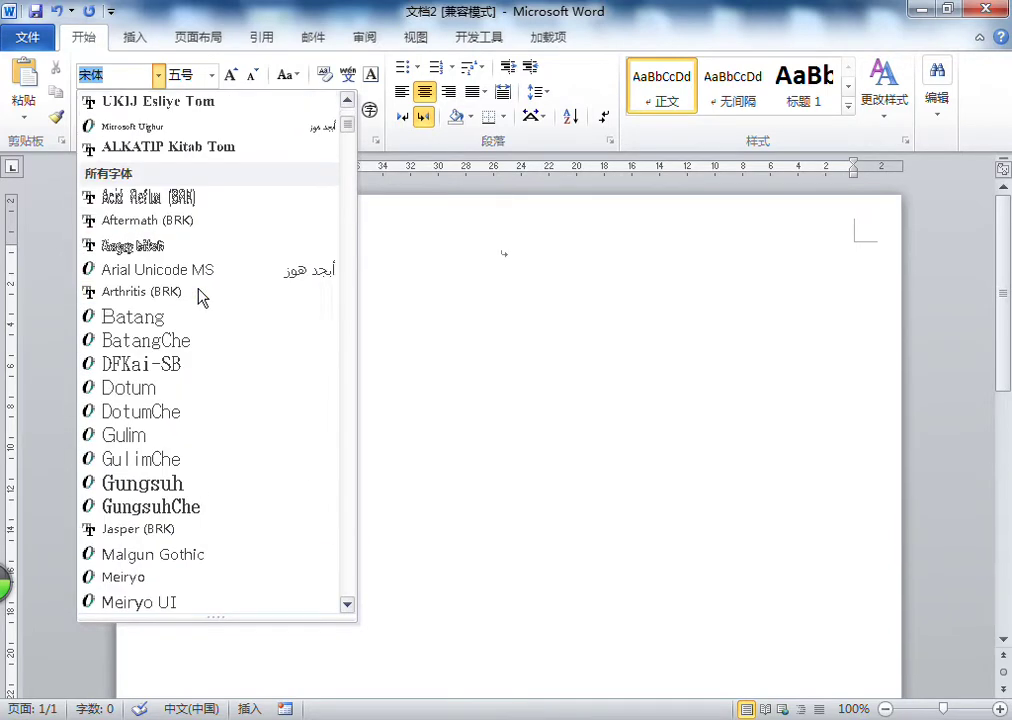
pyautogui.scroll(-20, 201, 296)
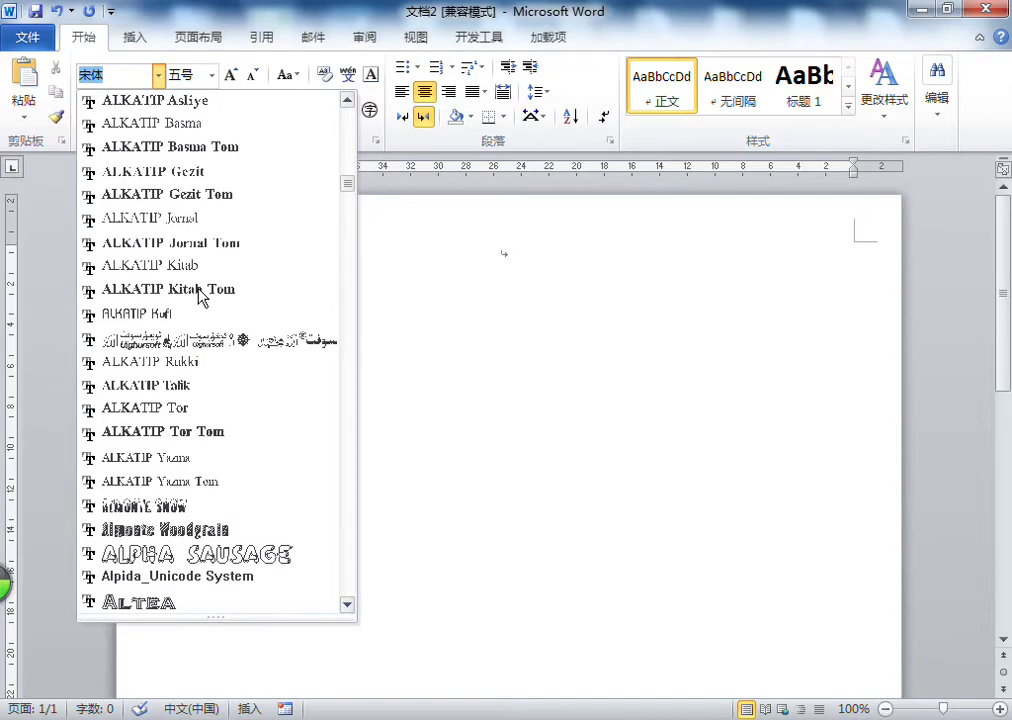
pyautogui.click(222, 150)
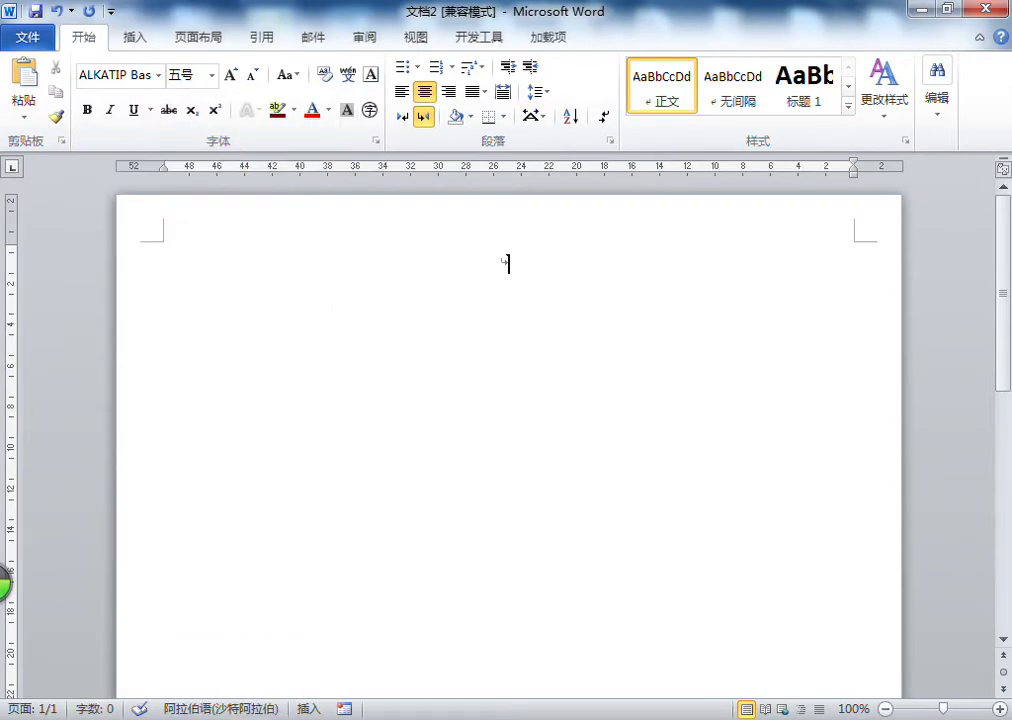
pyautogui.click(566, 283)
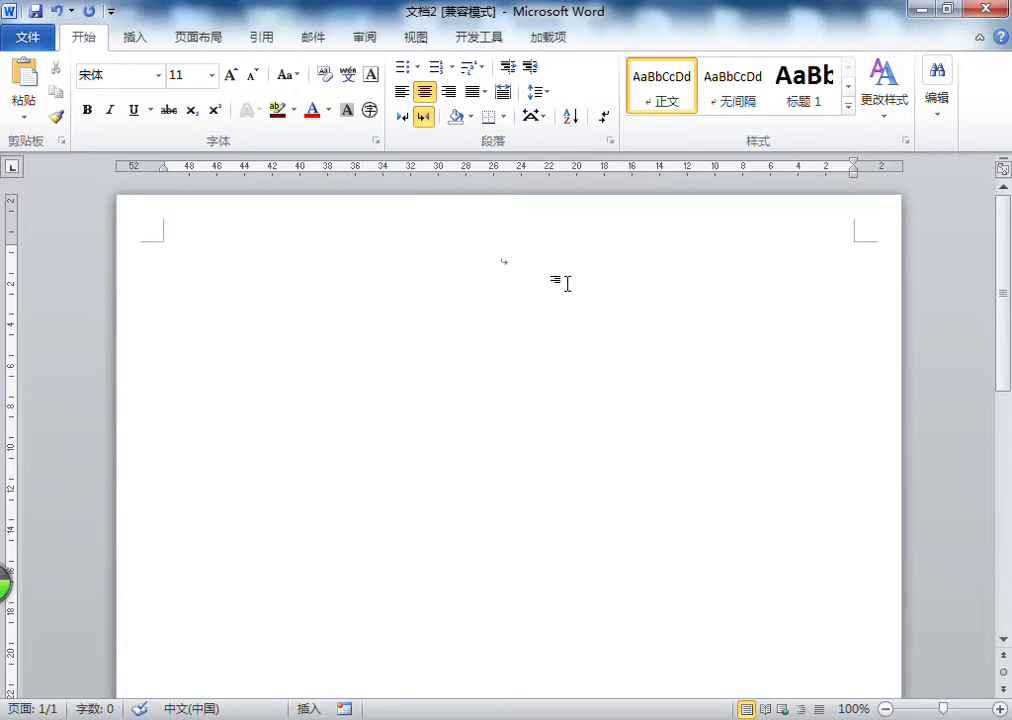
pyautogui.click(501, 264)
pyautogui.write('خۇشخەۋەر')
pyautogui.press('Return')
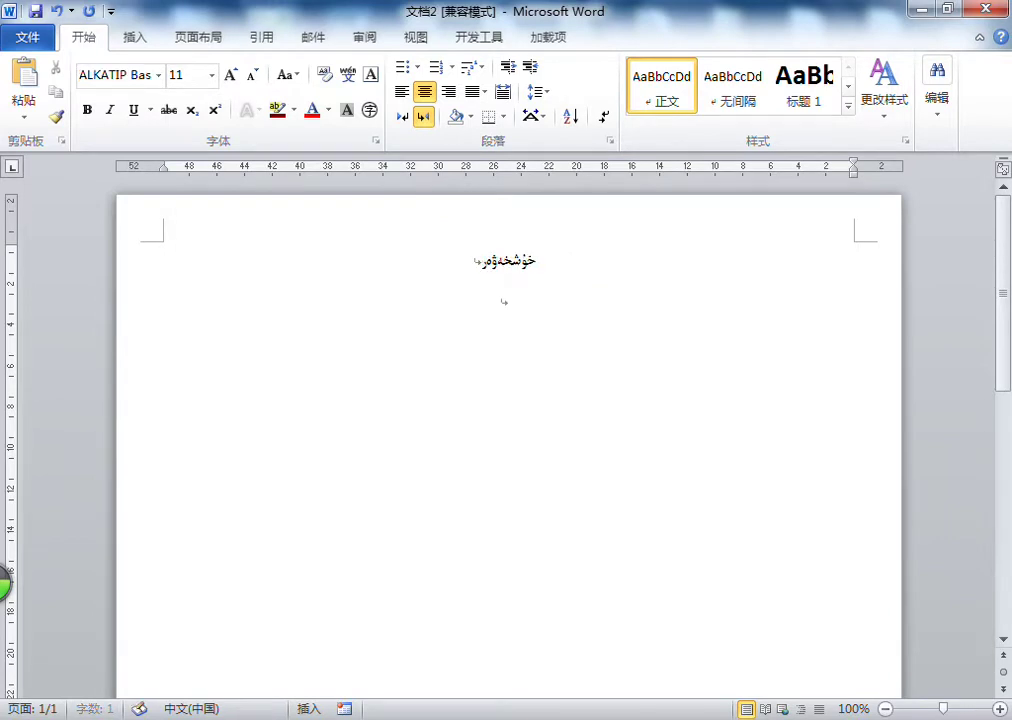
pyautogui.write('ئىنتىل مەكتىپى')
pyautogui.press('BackSpace')
pyautogui.press('BackSpace')
pyautogui.press('BackSpace')
pyautogui.press('BackSpace')
pyautogui.press('BackSpace')
pyautogui.press('BackSpace')
pyautogui.press('BackSpace')
pyautogui.press('BackSpace')
pyautogui.press('BackSpace')
pyautogui.press('BackSpace')
pyautogui.press('BackSpace')
pyautogui.press('BackSpace')
pyautogui.press('BackSpace')
pyautogui.press('BackSpace')
pyautogui.press('BackSpace')
pyautogui.press('BackSpace')
pyautogui.press('BackSpace')
pyautogui.press('BackSpace')
pyautogui.press('BackSpace')
pyautogui.press('BackSpace')
pyautogui.press('BackSpace')
pyautogui.press('BackSpace')
pyautogui.press('BackSpace')
# - Enter the title line "ئىنتىل مەكتىپىدىن خۇشخەۋەر" with a new line below it, and enlarge the title's font by four size increments
pyautogui.write('ئىسىل مەكتىپىدىن خۇشخەۋەر')
pyautogui.press('Return')
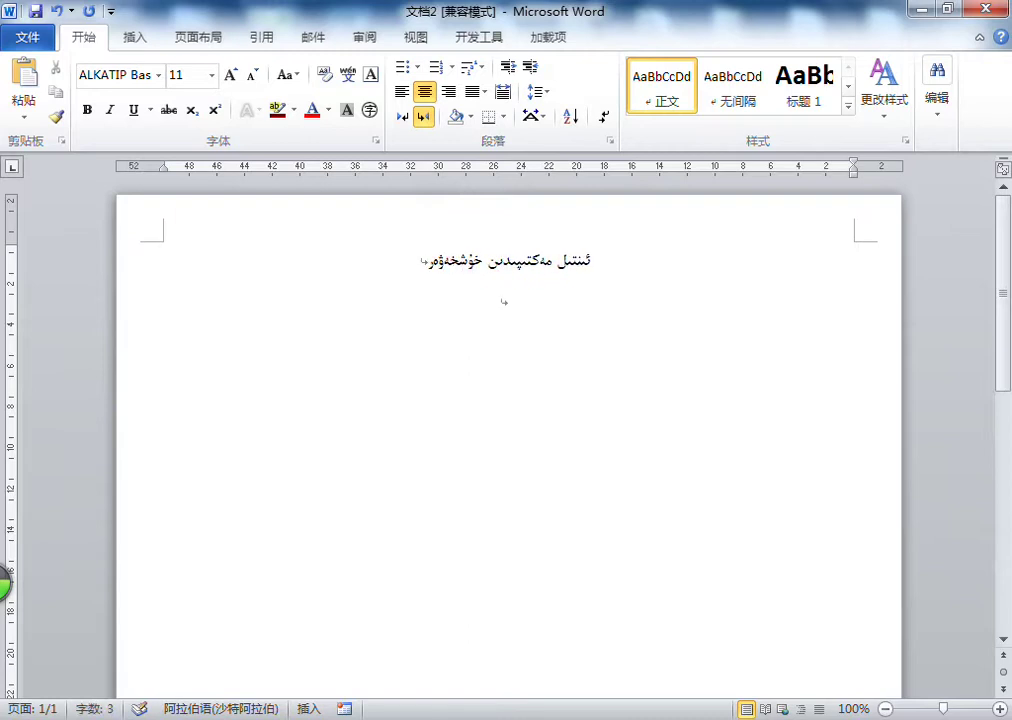
pyautogui.doubleClick(517, 262)
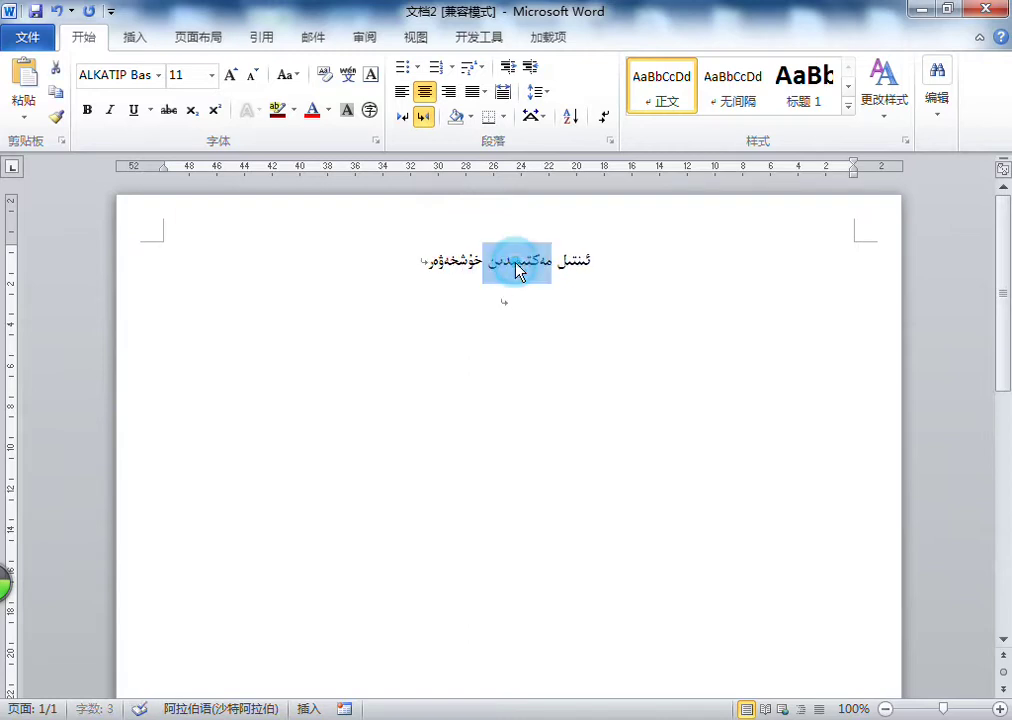
pyautogui.tripleClick(517, 262)
pyautogui.click(231, 76)
pyautogui.click(231, 76)
pyautogui.click(231, 76)
pyautogui.click(231, 76)
pyautogui.click(519, 308)
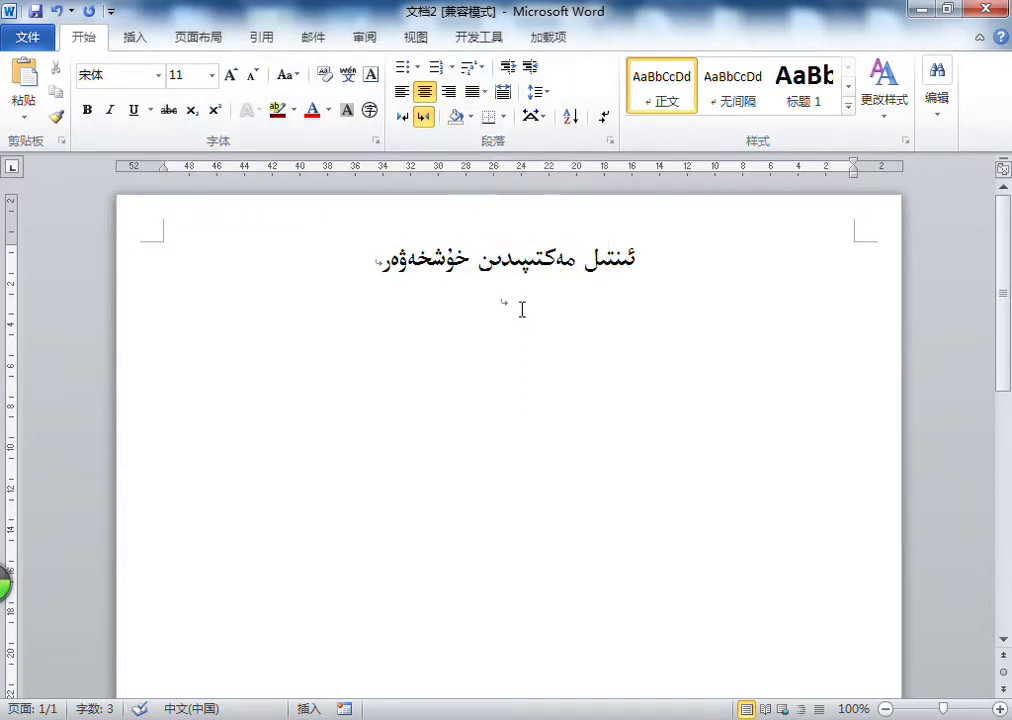
# - Insert the picture XjIntil.png from the Images folder on the line below the title
pyautogui.click(135, 38)
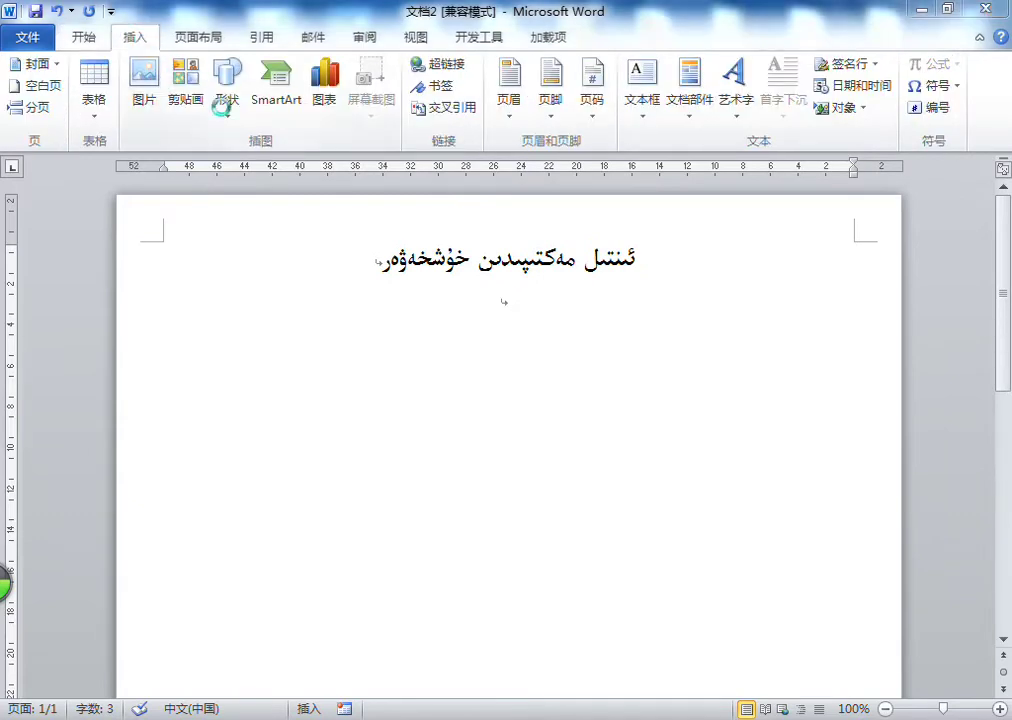
pyautogui.click(158, 80)
pyautogui.moveTo(1001, 199); pyautogui.dragTo(980, 502)
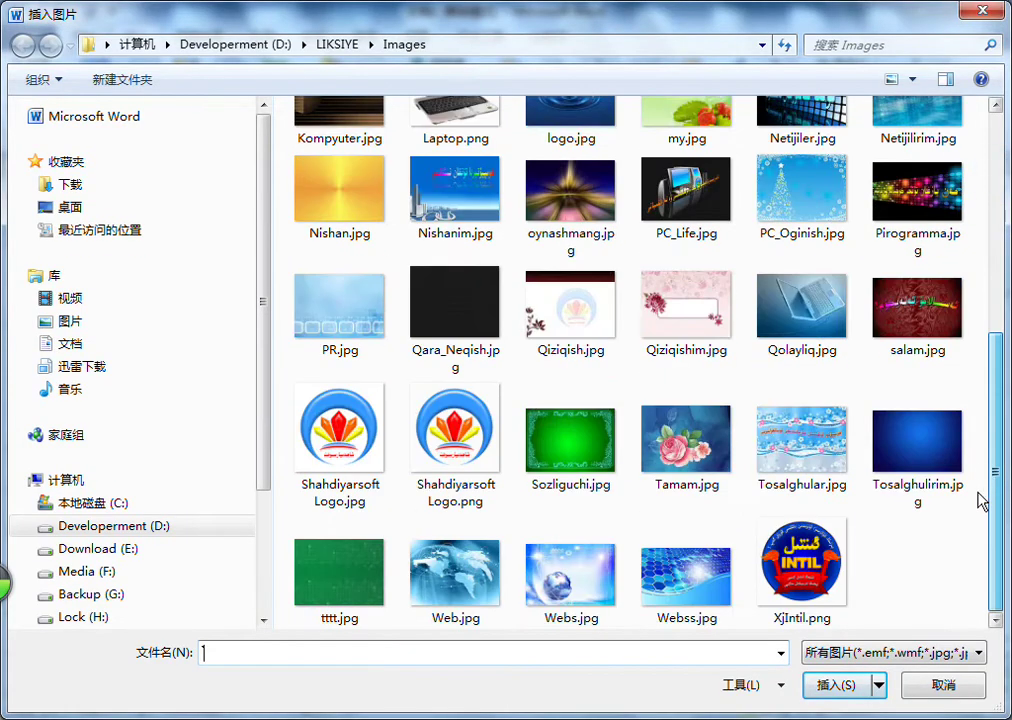
pyautogui.doubleClick(801, 565)
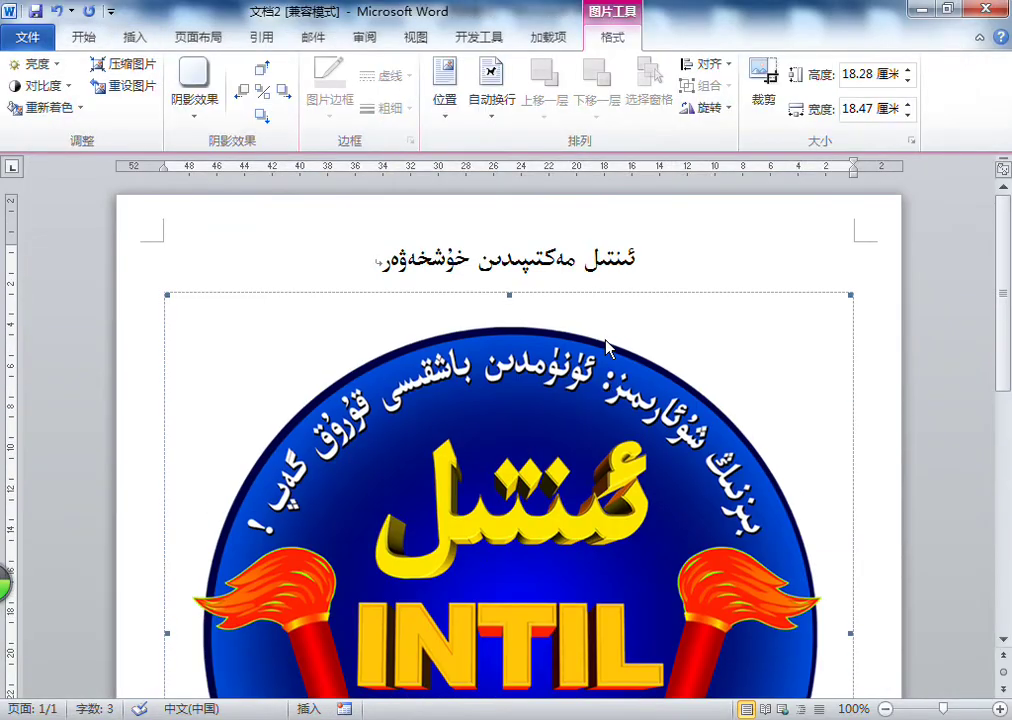
# - Scale the inserted logo down proportionally to roughly a third of the text width and place the cursor on the line below it
pyautogui.moveTo(850, 295); pyautogui.dragTo(517, 553)
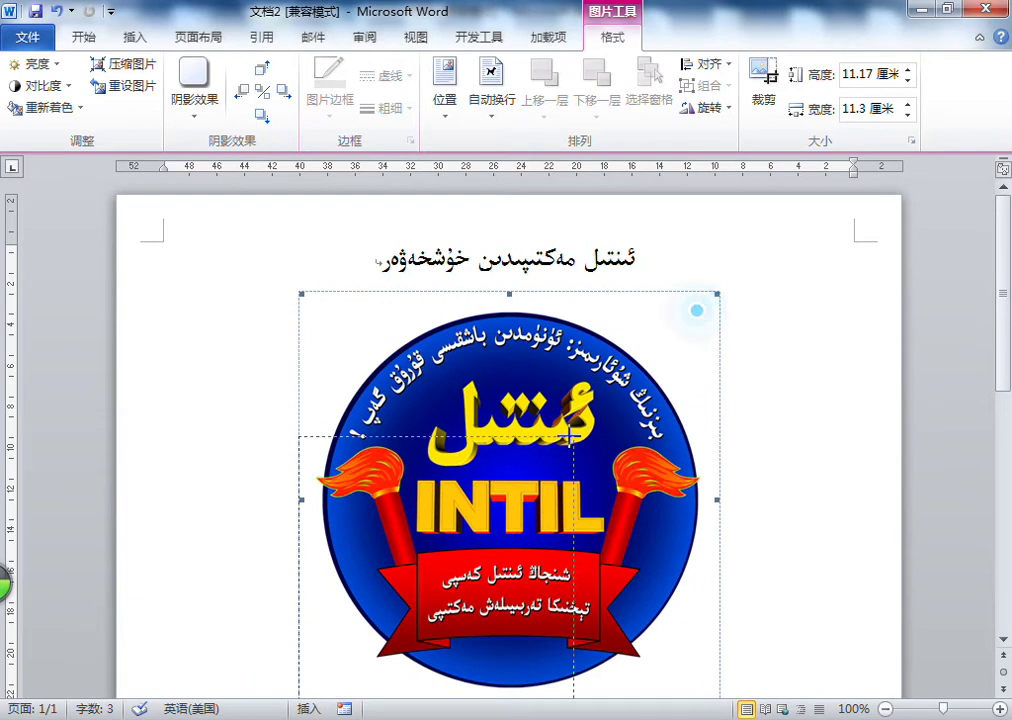
pyautogui.moveTo(571, 433); pyautogui.dragTo(571, 433)
pyautogui.moveTo(646, 291); pyautogui.dragTo(497, 542)
pyautogui.click(382, 498)
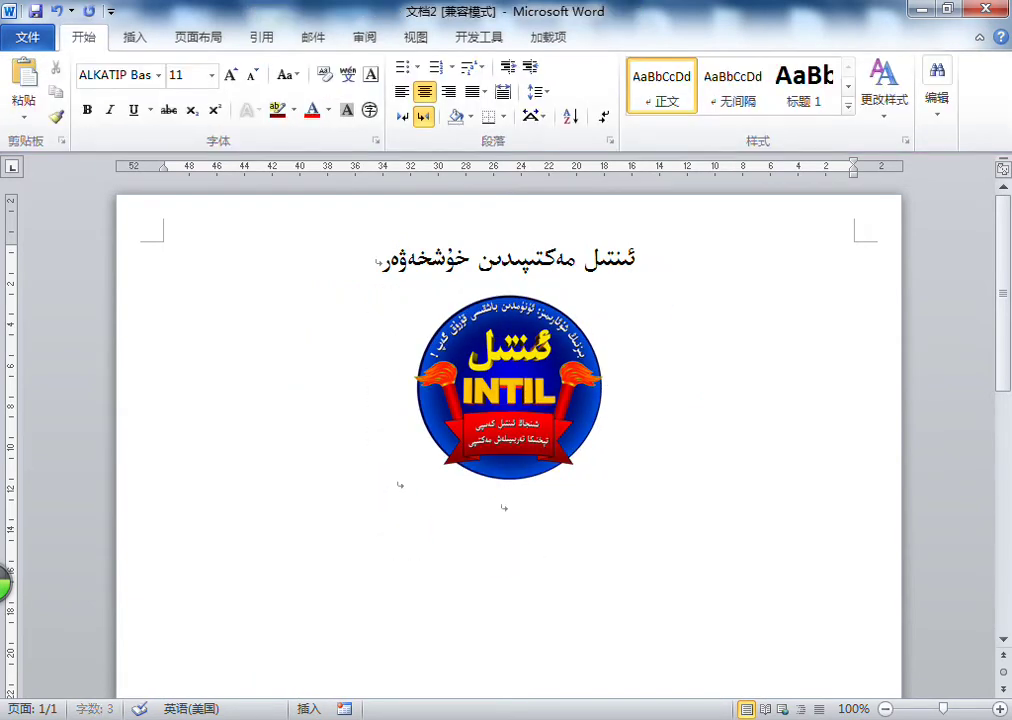
pyautogui.click(601, 486)
pyautogui.moveTo(601, 486); pyautogui.dragTo(632, 520)
pyautogui.click(521, 566)
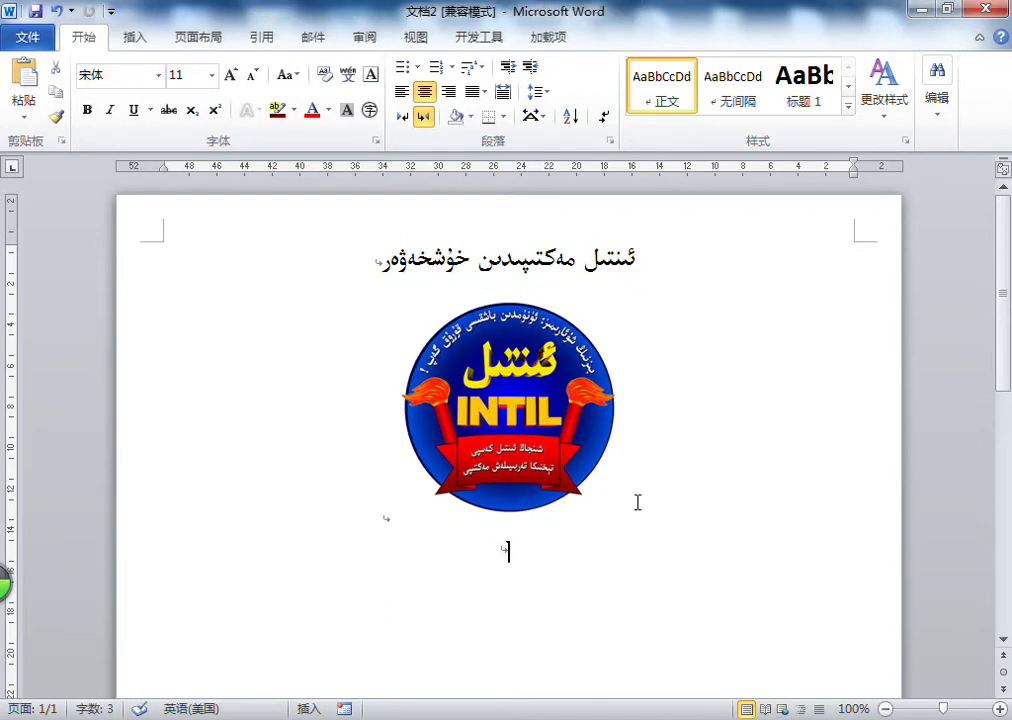
# - Dismiss the low disk space notification and enter the slogan "بىزنىڭ شۇئارىمىز: ئۇنۇمدىن باشقىسى قۇرۇق گەپ!" below the logo, followed by a new line
pyautogui.scroll(-1, 748, 432)
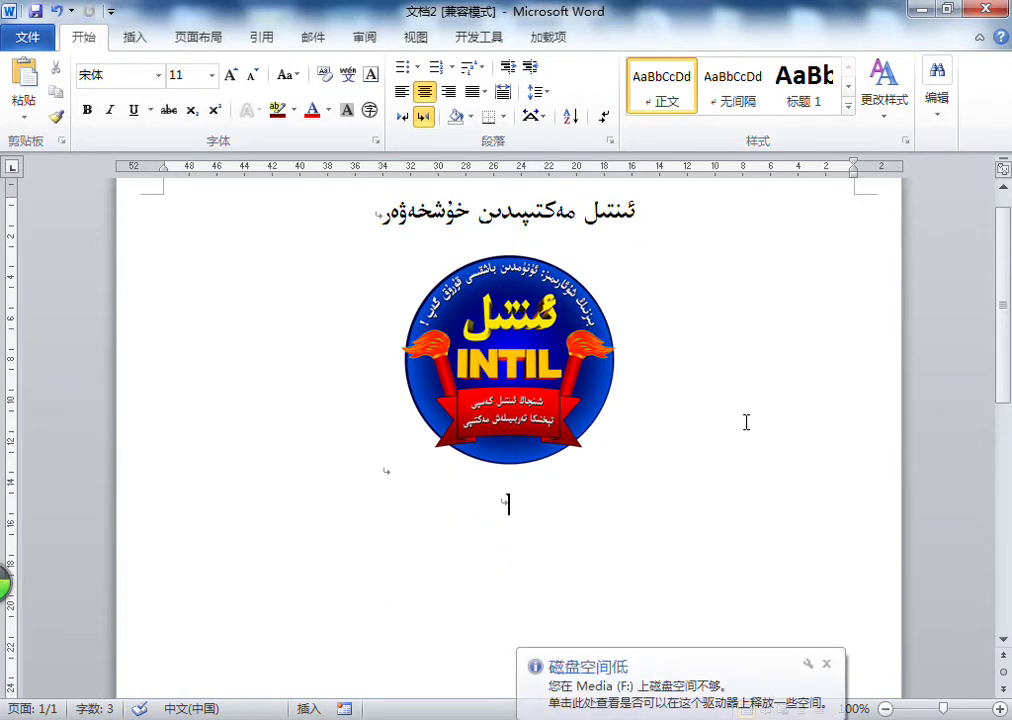
pyautogui.click(632, 504)
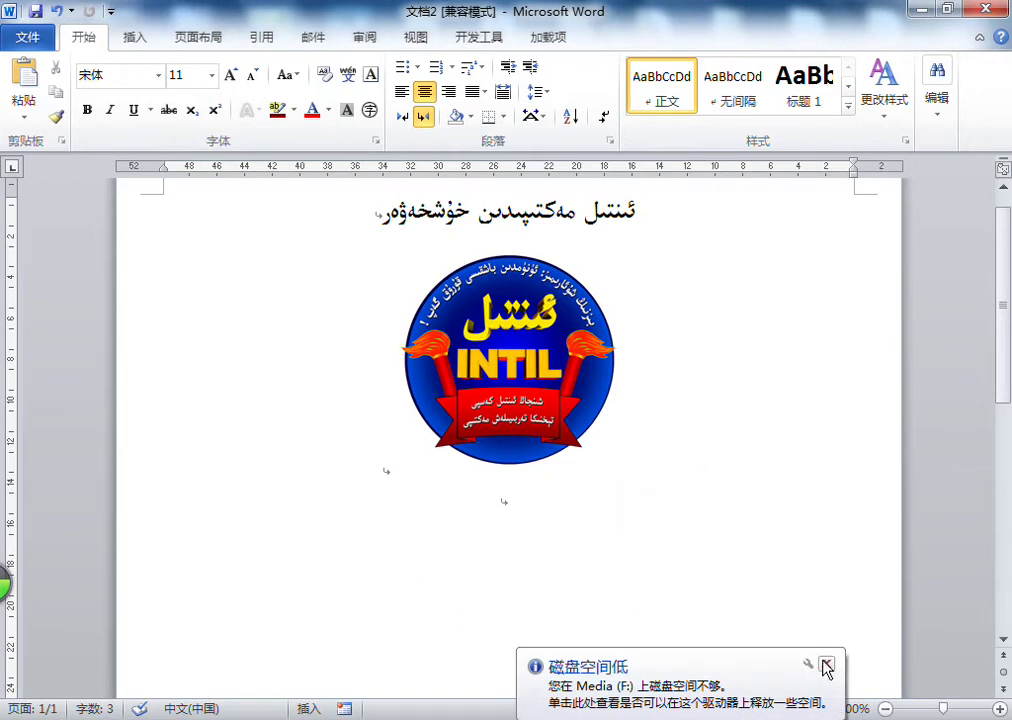
pyautogui.click(827, 669)
pyautogui.click(614, 555)
pyautogui.write('بىزنىڭ شۇئارىمىز: ئۇنۇمدىن باشقىسى قۇرۇ')
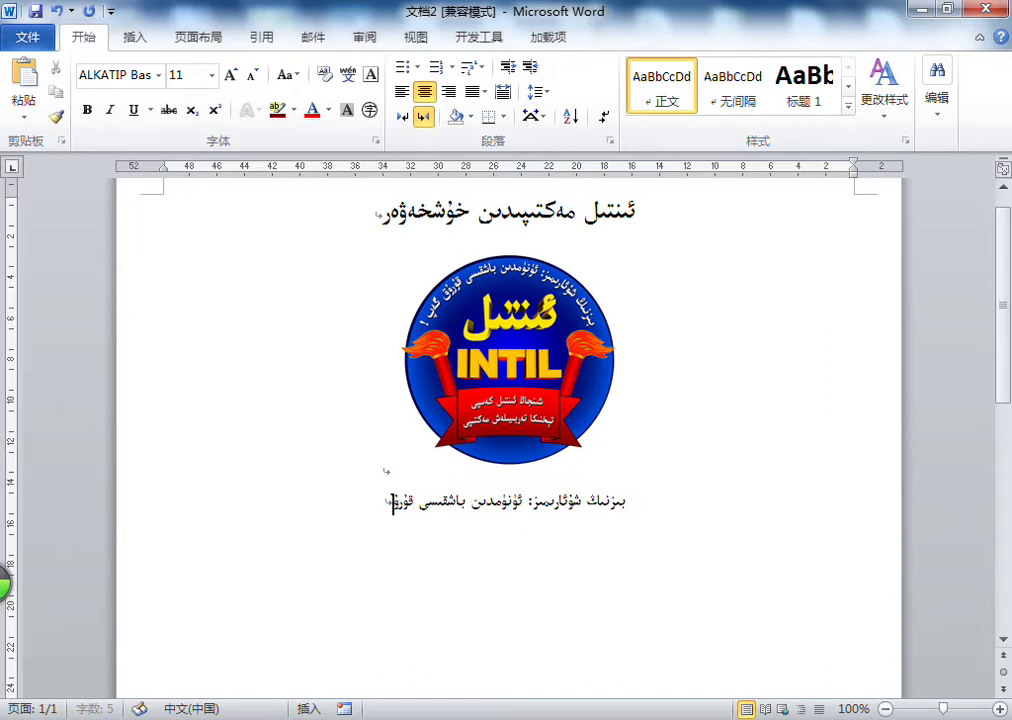
pyautogui.write('ق گەپ!')
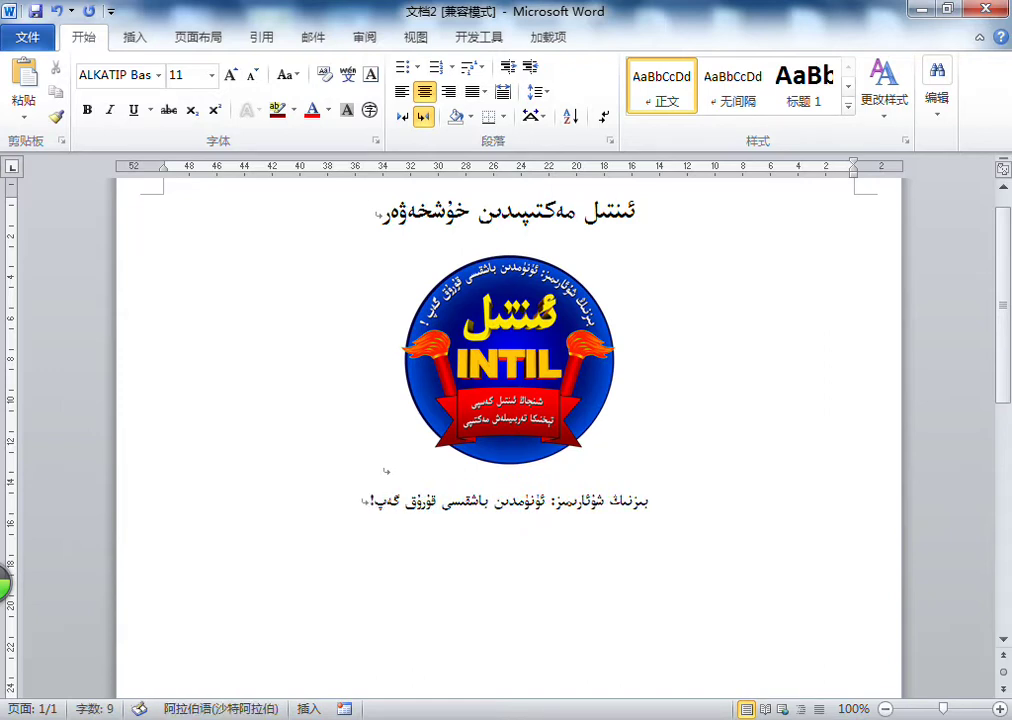
pyautogui.press('Return')
# - Set the empty paragraph below the slogan to justified alignment (两端对齐)
pyautogui.click(485, 92)
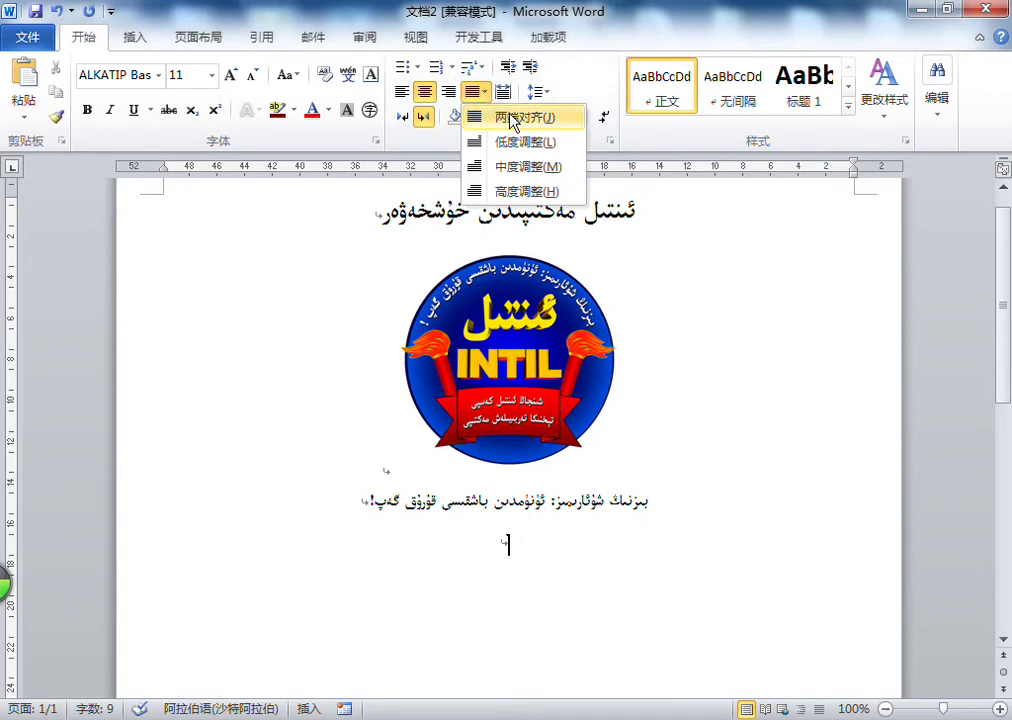
pyautogui.click(514, 120)
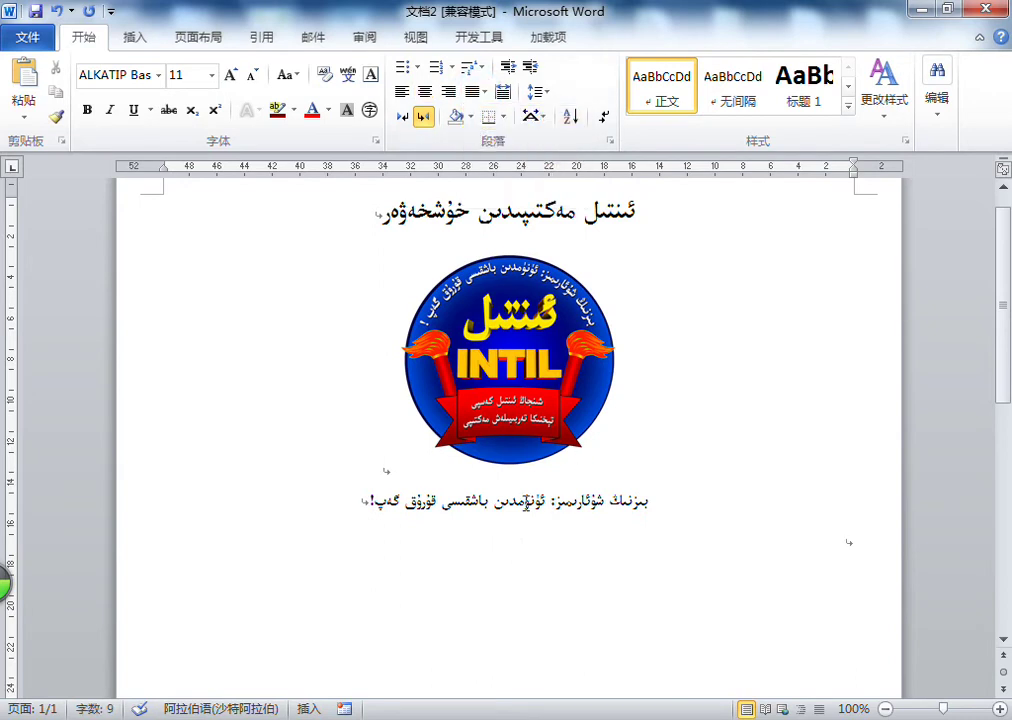
pyautogui.scroll(-2, 718, 501)
pyautogui.scroll(2, 740, 502)
pyautogui.click(834, 544)
pyautogui.scroll(-1, 834, 544)
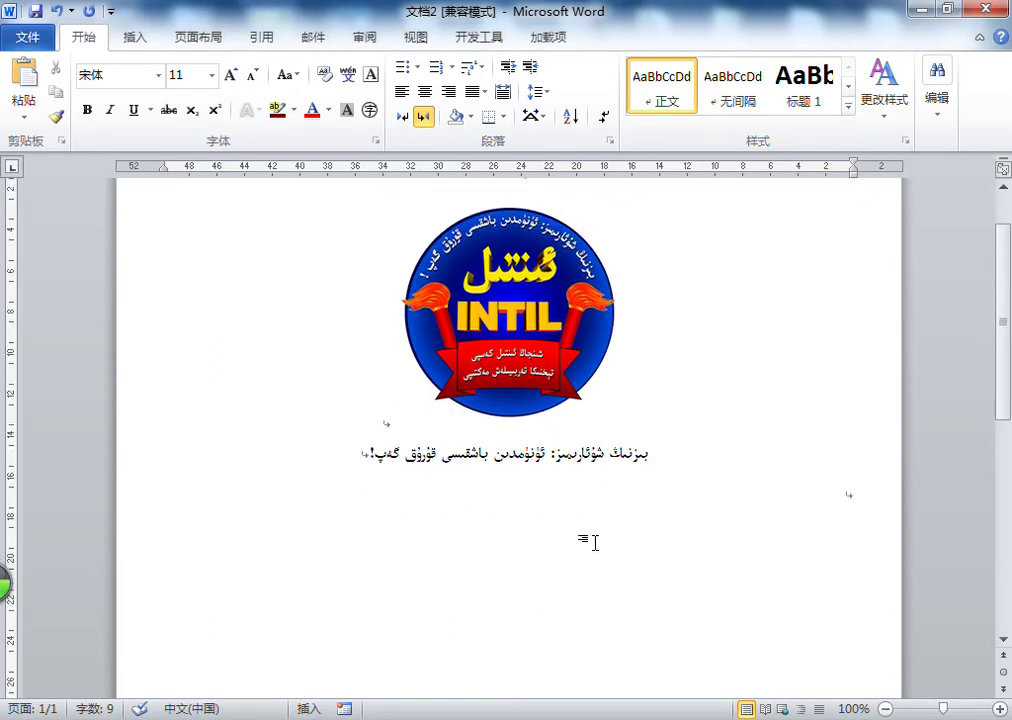
# - Switch to Windows Explorer, browse the Developerment (D:) drive, and select the text file "ھەقسىز ئوقۇغۇچى قوبۇل قىلىش توغرىسىدا.txt"
pyautogui.press('super')
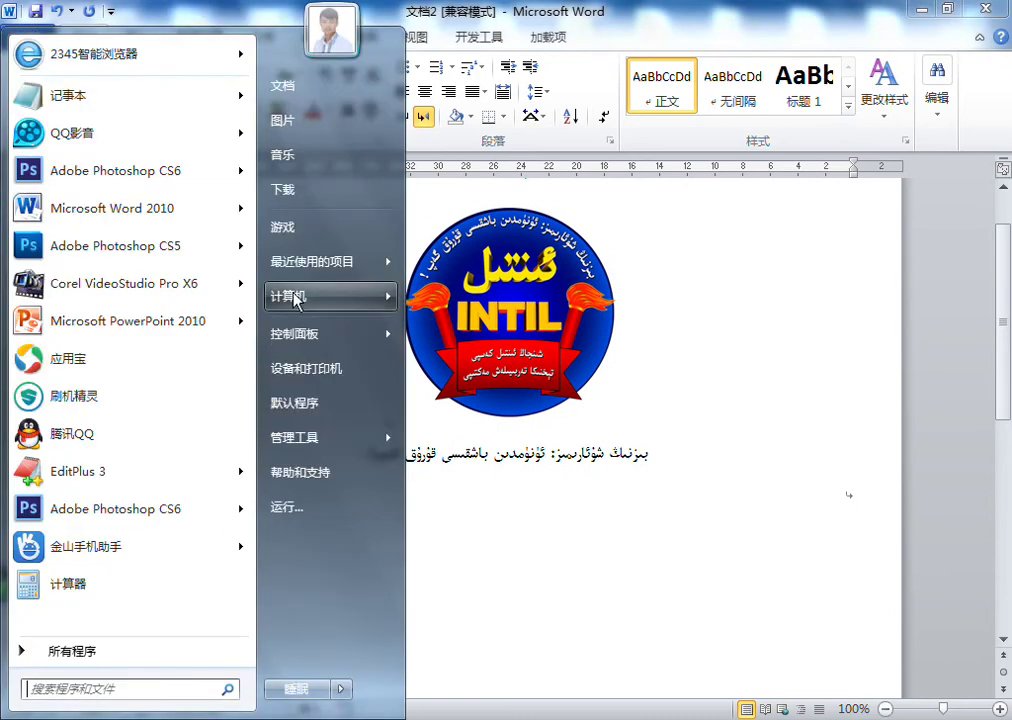
pyautogui.moveTo(323, 296)
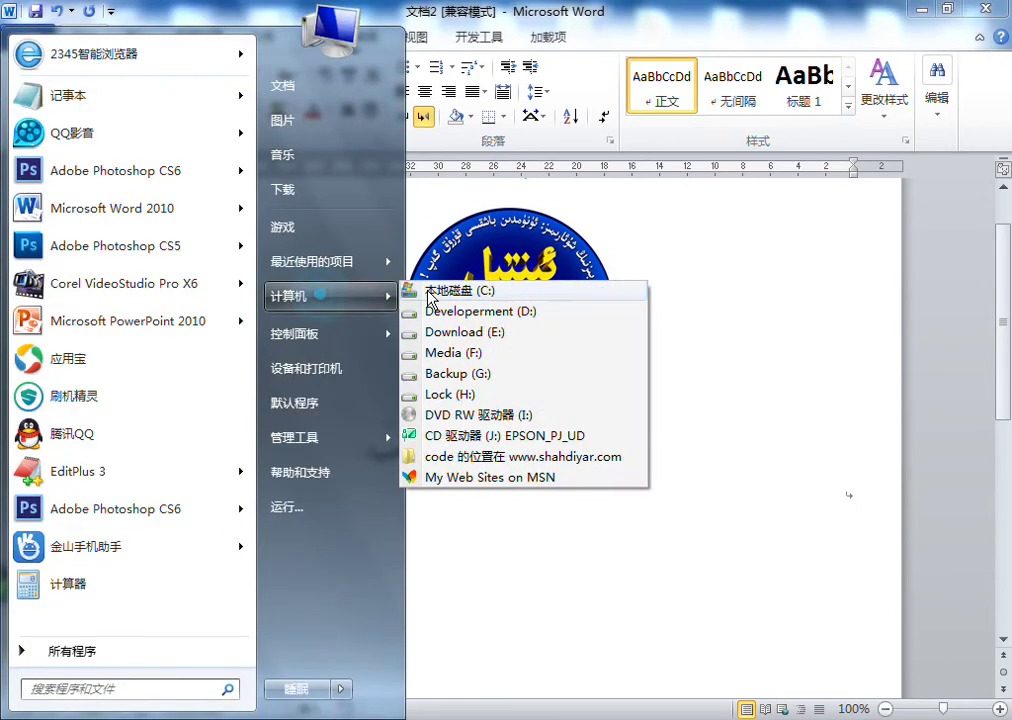
pyautogui.click(498, 313)
pyautogui.moveTo(1007, 215); pyautogui.dragTo(1008, 581)
pyautogui.click(360, 461)
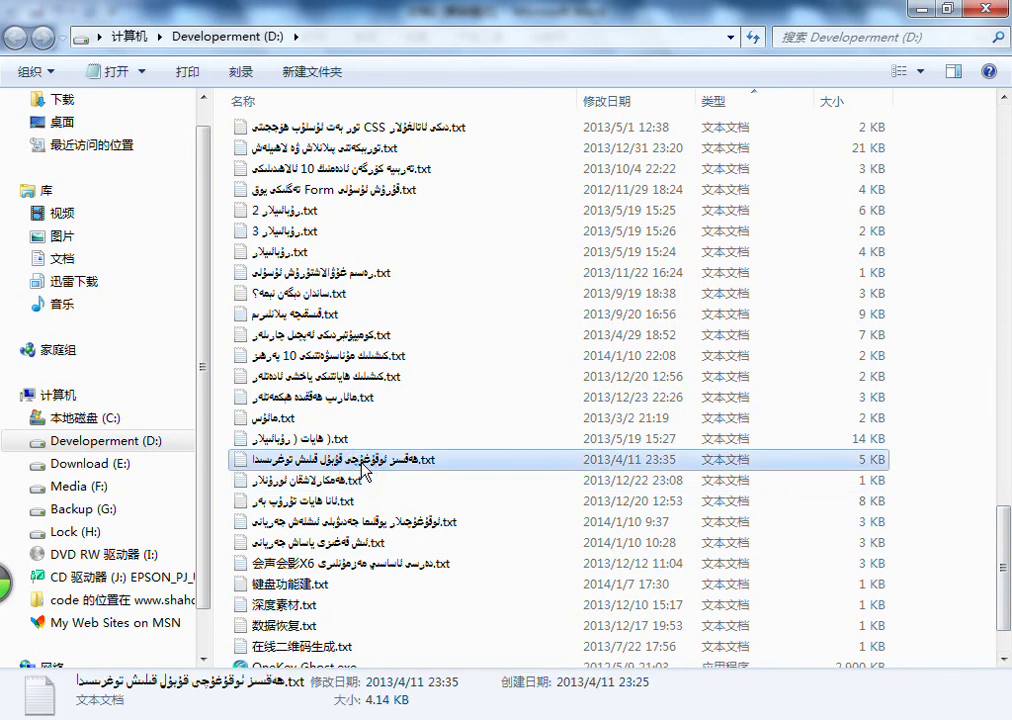